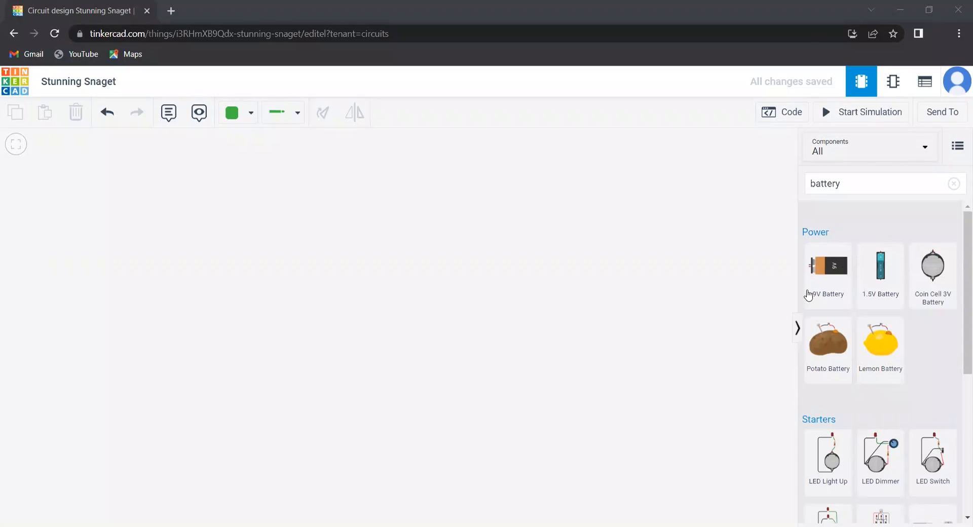
# Look through the Basic component set, and switch the component library to show all components
pyautogui.click(924, 147)
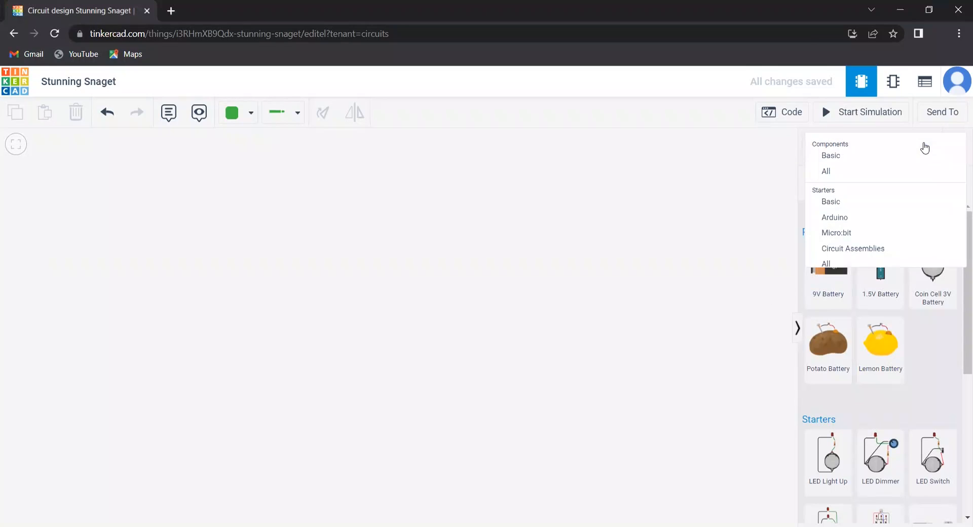
pyautogui.click(841, 160)
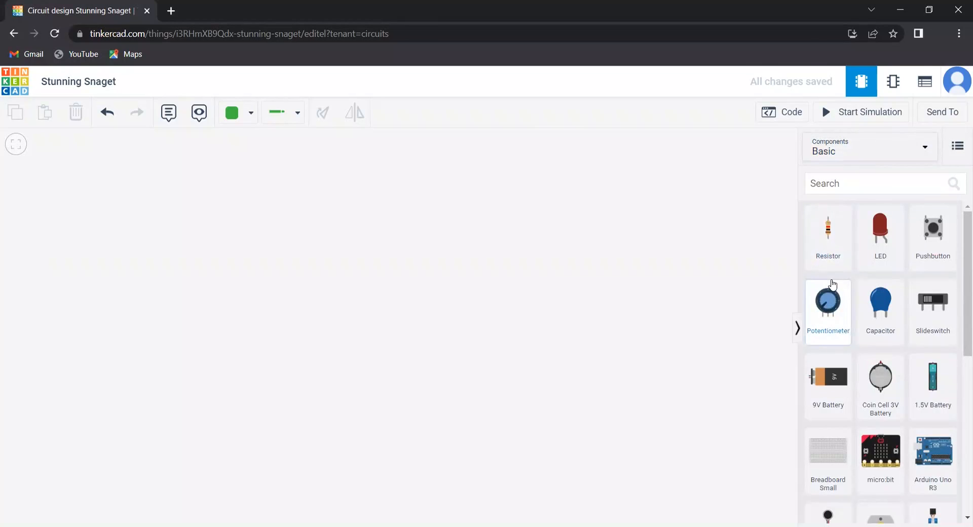
pyautogui.click(935, 155)
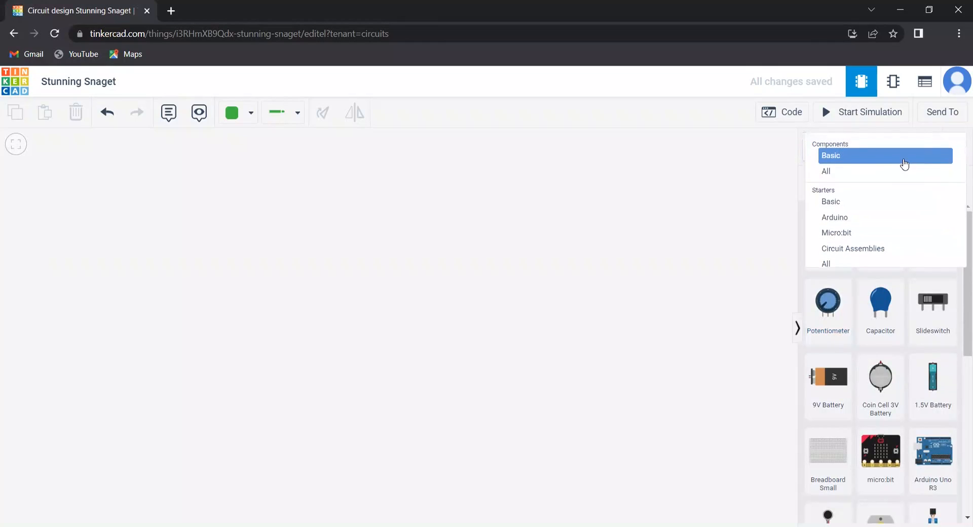
pyautogui.click(866, 171)
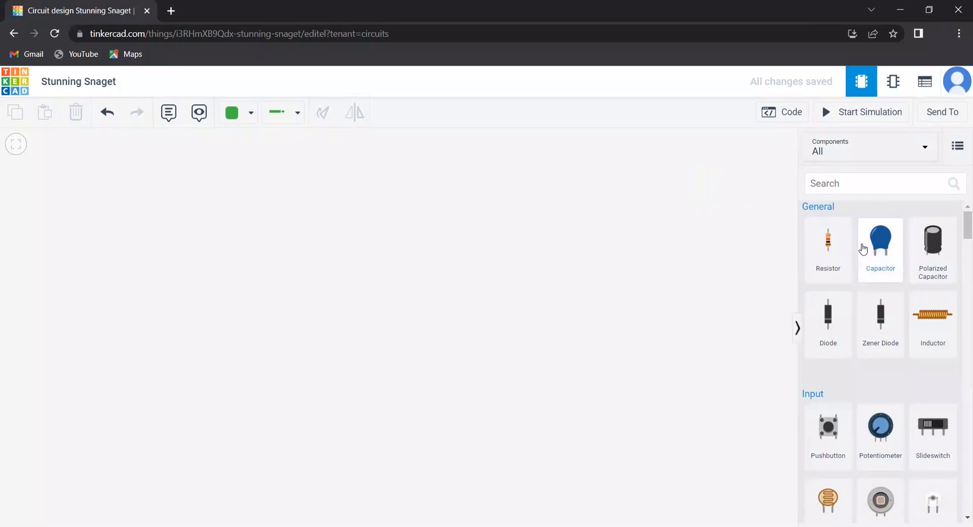
# Search the component library for "battery" and place a 1.5V Battery in the middle of the workspace
pyautogui.click(823, 184)
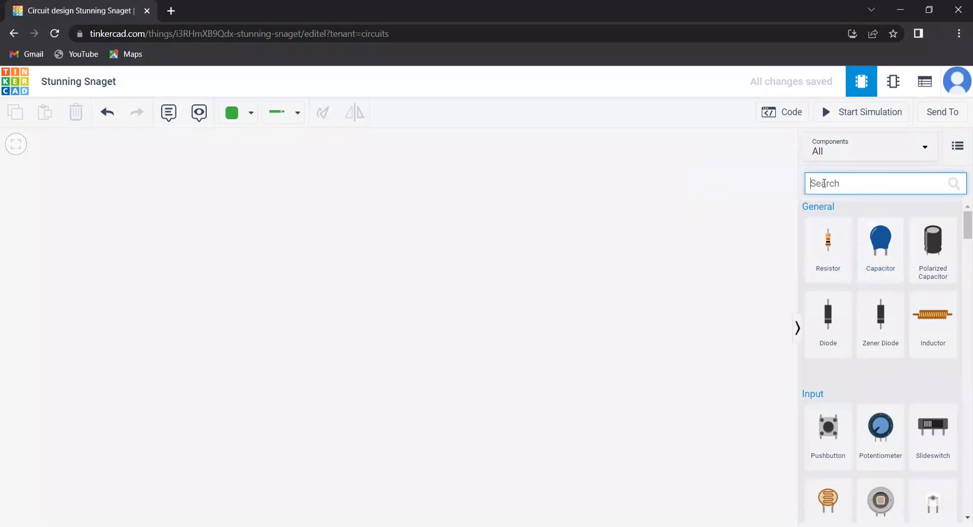
pyautogui.write('battery')
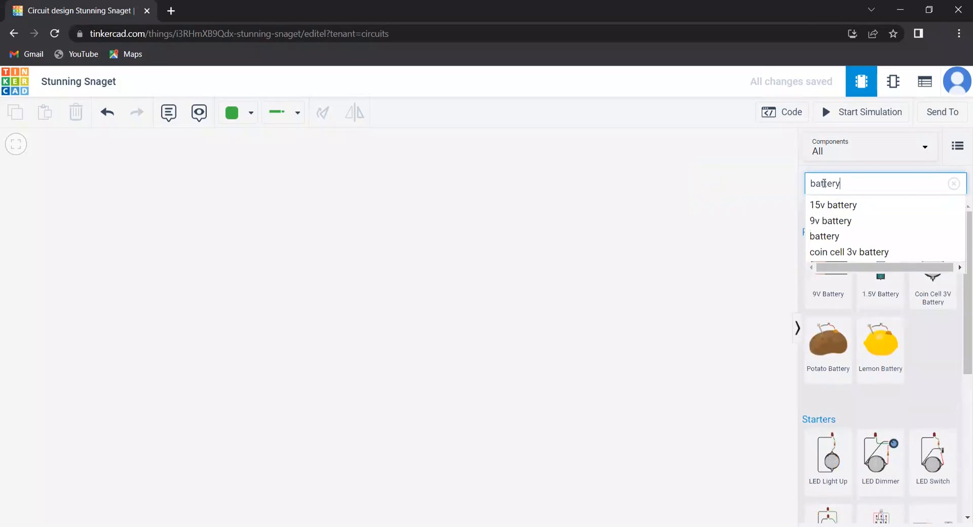
pyautogui.click(896, 296)
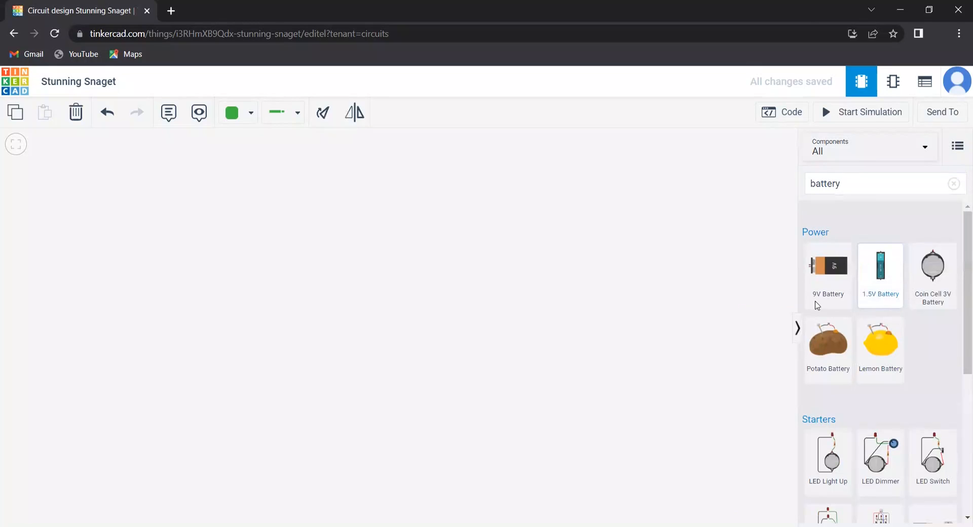
pyautogui.click(495, 278)
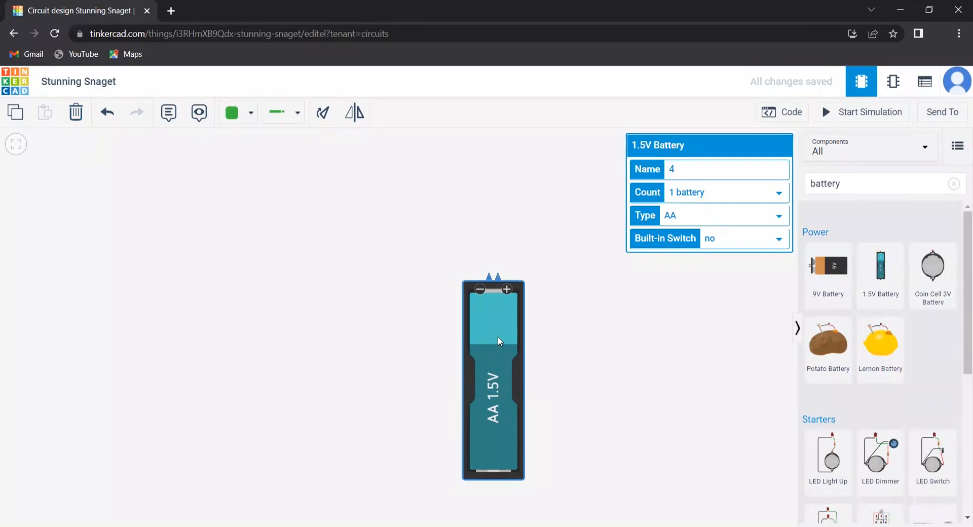
# Delete the 1.5V battery and undo the deletion
pyautogui.click(76, 113)
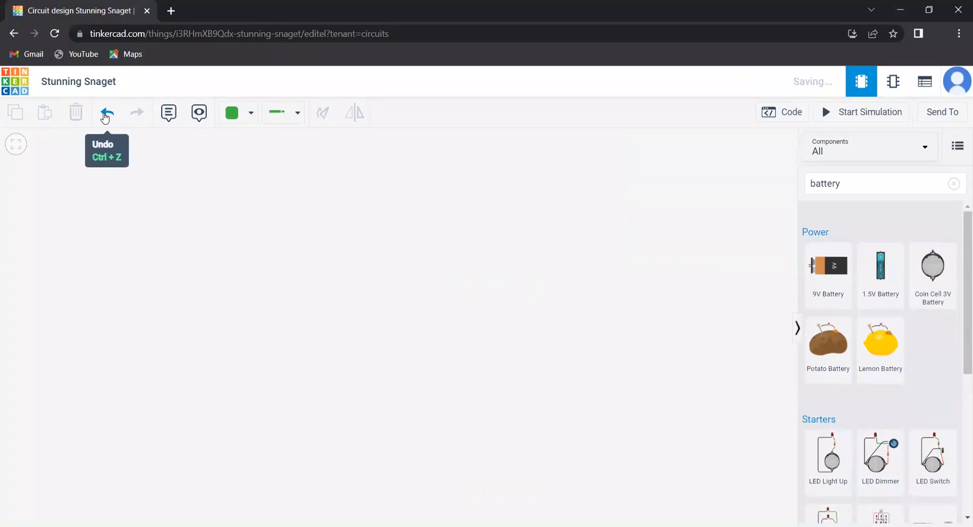
pyautogui.click(108, 116)
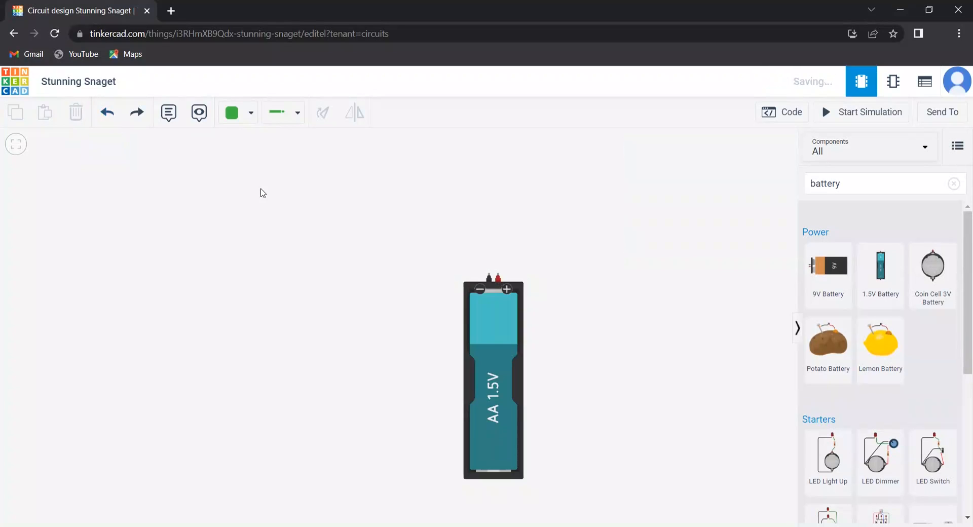
# Examine the available wire types, the wire colors and the circuit's code view
pyautogui.click(299, 115)
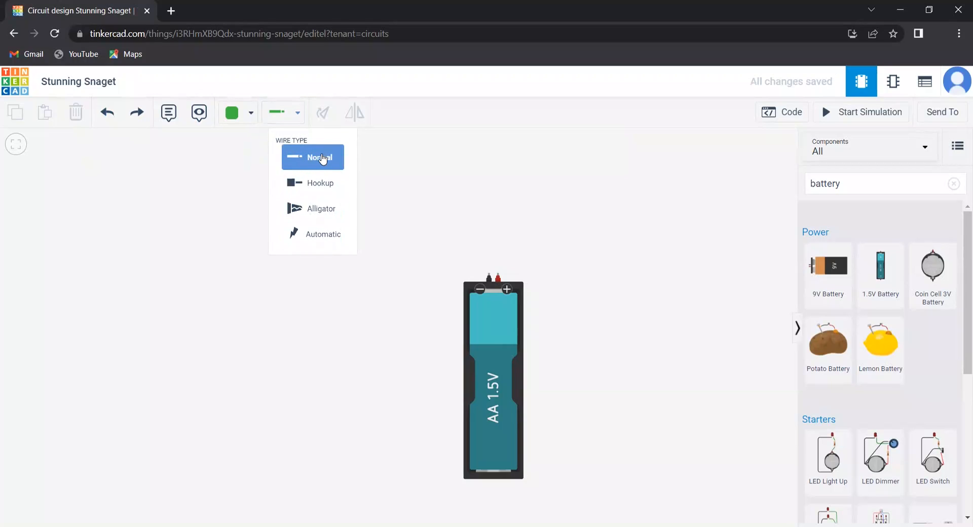
pyautogui.click(252, 115)
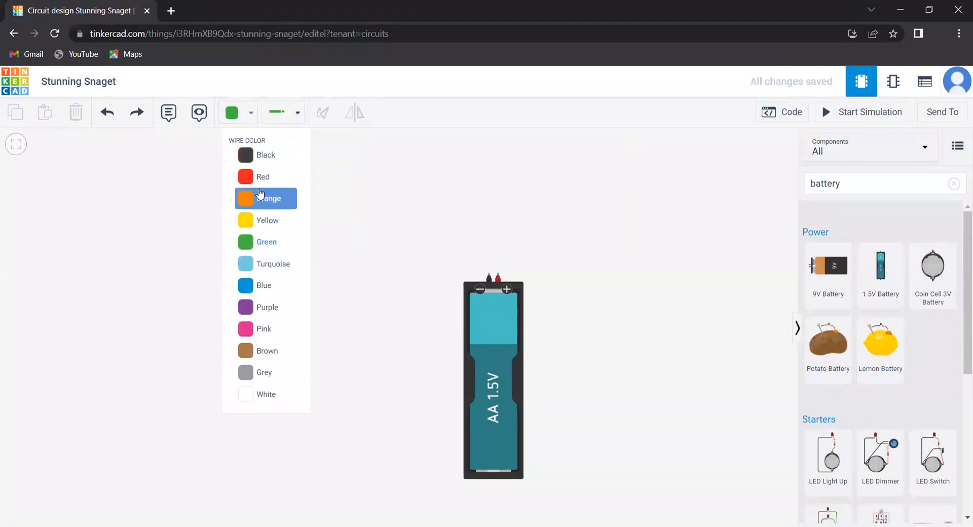
pyautogui.click(346, 199)
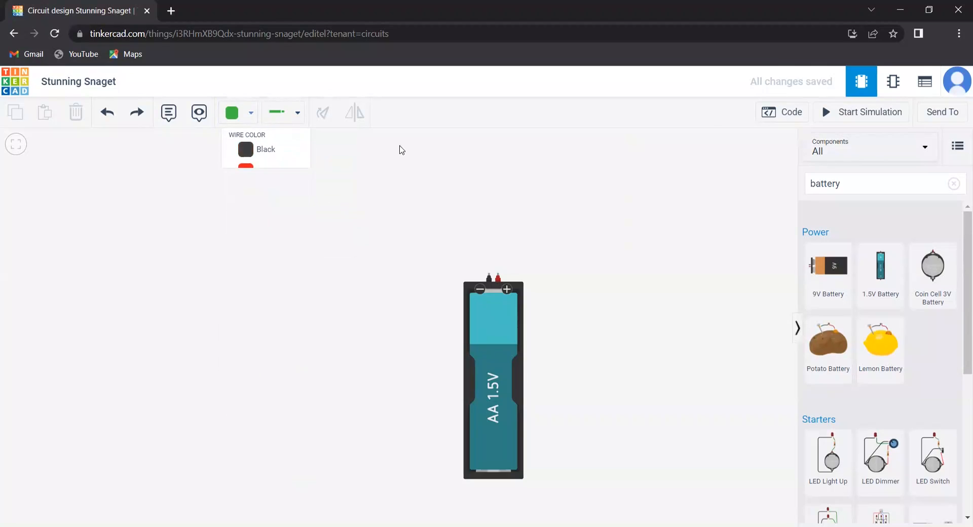
pyautogui.click(786, 117)
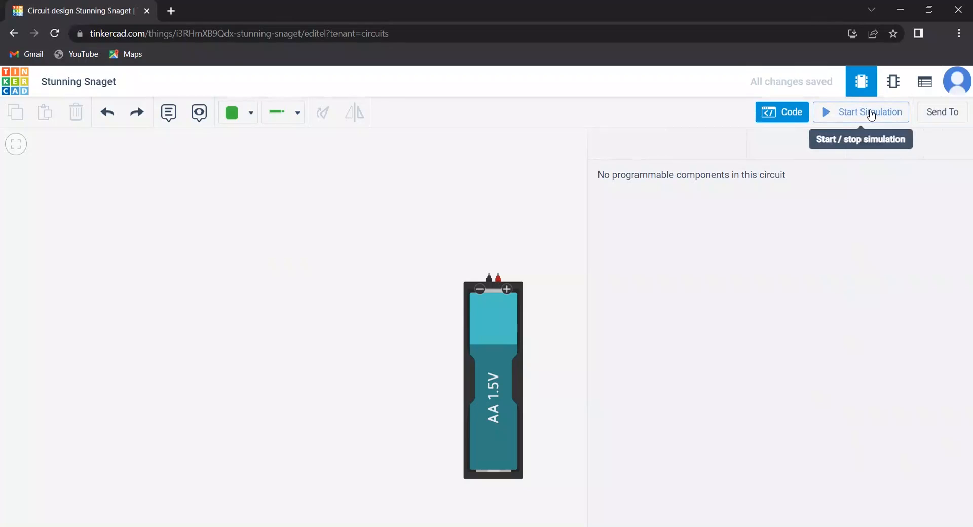
pyautogui.click(575, 222)
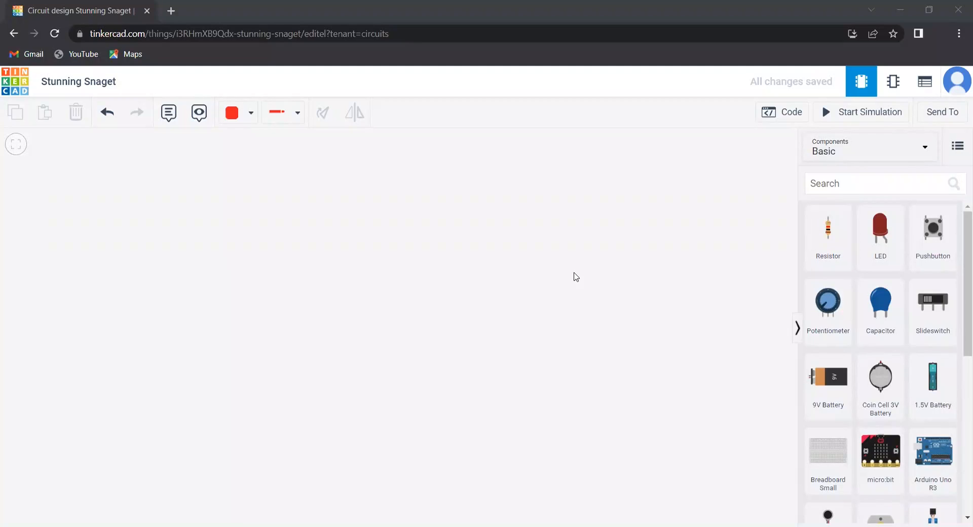
# Place a resistor, a red LED above and beside it, and a Coin Cell 3V Battery below the LED
pyautogui.moveTo(837, 252); pyautogui.dragTo(249, 373)
pyautogui.moveTo(872, 237); pyautogui.dragTo(417, 237)
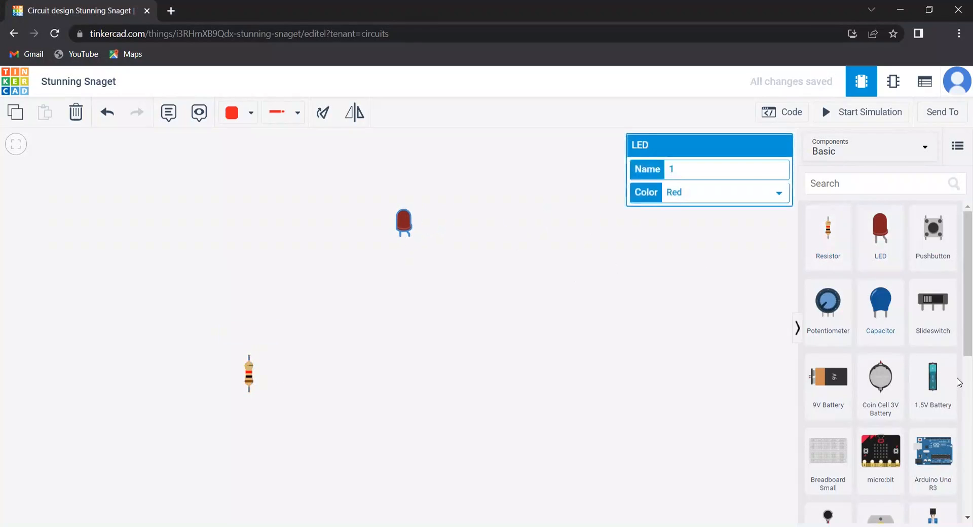
pyautogui.moveTo(897, 370); pyautogui.dragTo(464, 401)
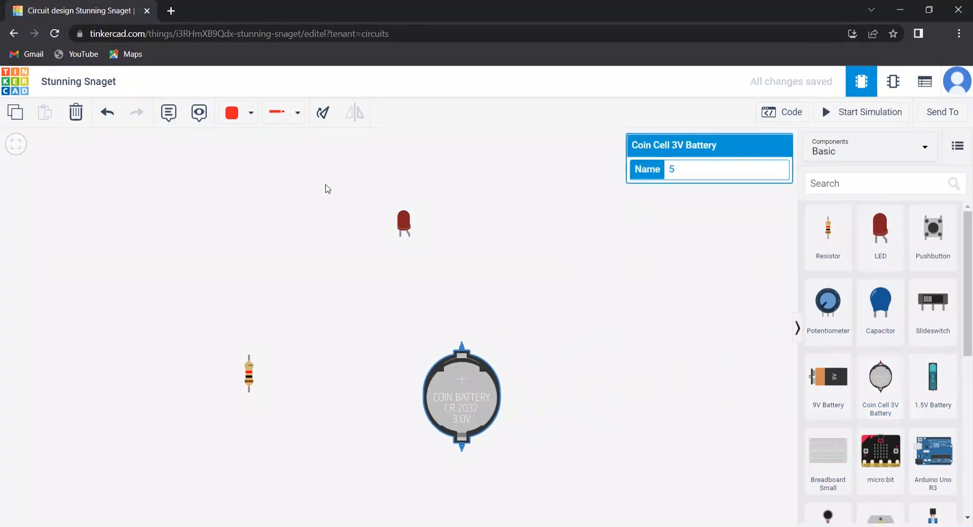
# Rotate the coin cell battery so it lies horizontally with its positive terminal facing left toward the resistor
pyautogui.click(321, 110)
pyautogui.click(321, 110)
pyautogui.click(321, 110)
pyautogui.click(321, 110)
pyautogui.click(321, 110)
pyautogui.click(321, 110)
pyautogui.click(322, 110)
pyautogui.click(321, 110)
pyautogui.click(322, 110)
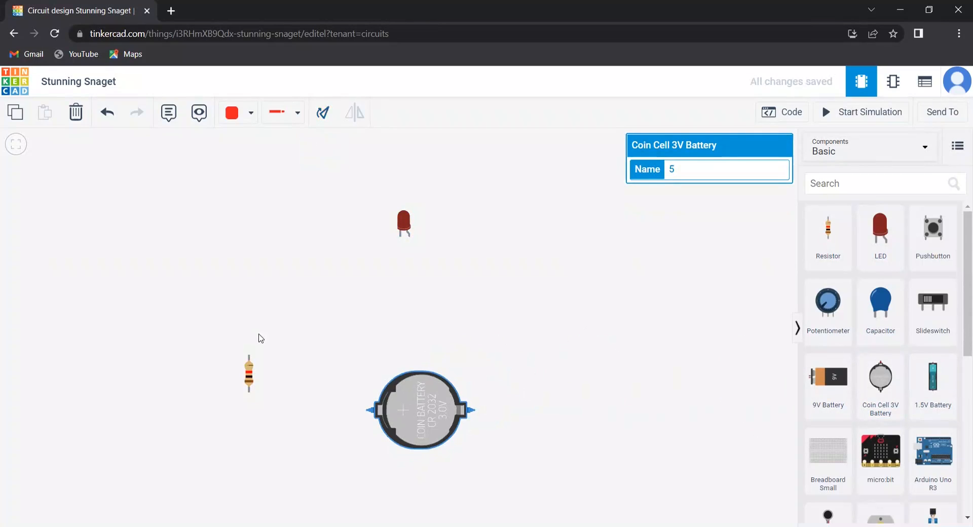
# Move the resistor up midway between the LED and battery levels, and mirror the LED so its bent leg faces the resistor
pyautogui.click(248, 361)
pyautogui.moveTo(250, 361); pyautogui.dragTo(252, 307)
pyautogui.click(404, 223)
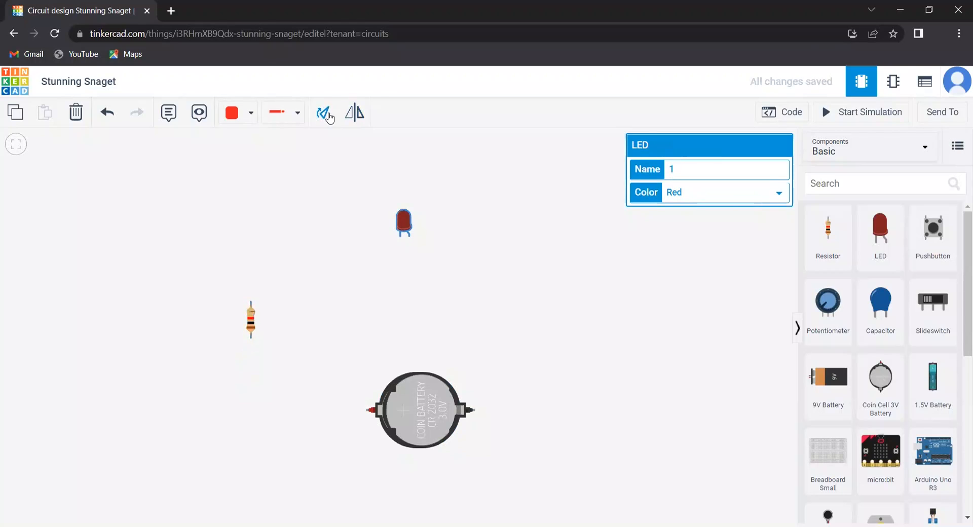
pyautogui.click(356, 113)
# Connect the LED's bent leg to the resistor's upper terminal with a red wire that has a right-angle corner
pyautogui.click(400, 236)
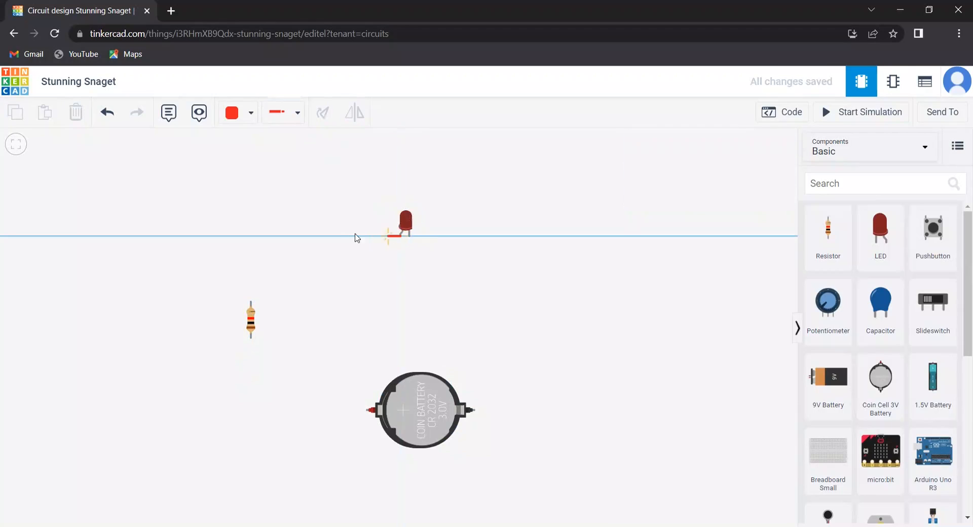
pyautogui.click(251, 236)
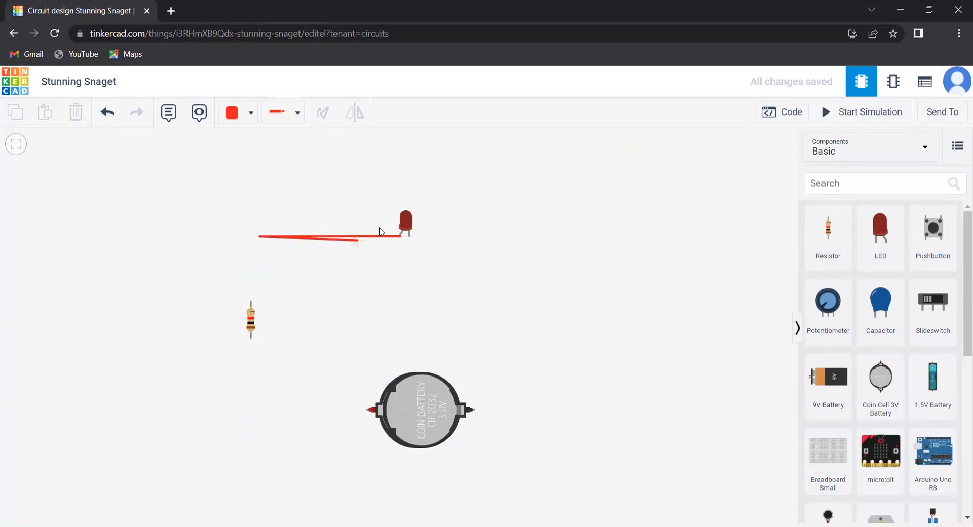
pyautogui.click(251, 301)
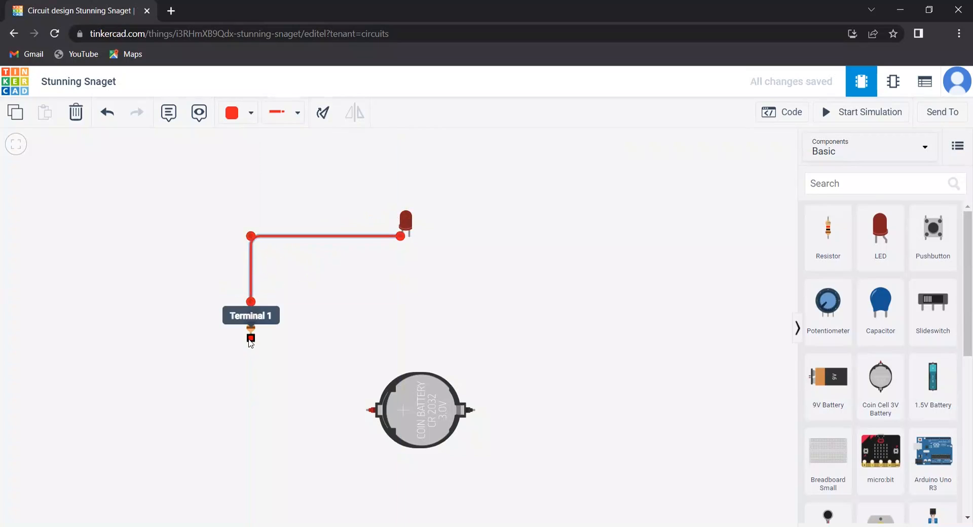
# Connect the resistor's lower terminal to the coin cell's positive terminal with a red wire bent at a right angle
pyautogui.click(251, 337)
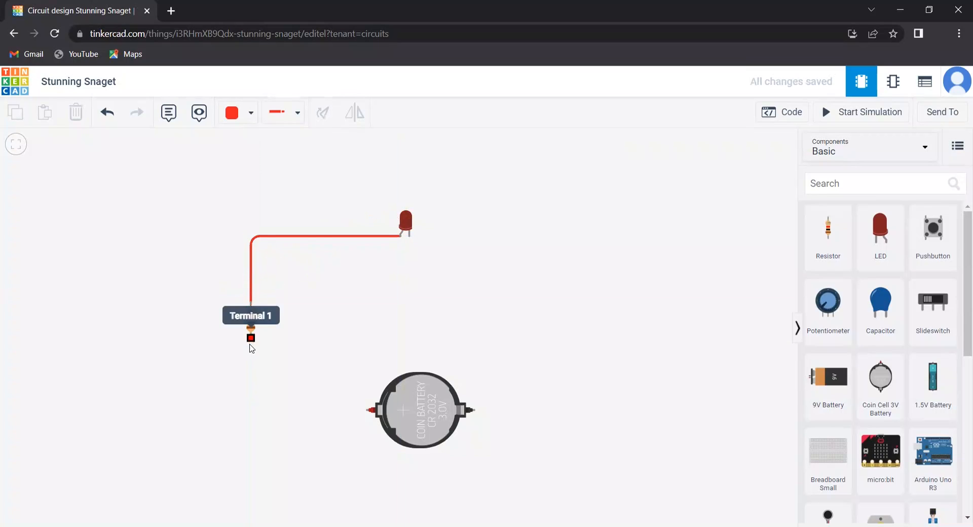
pyautogui.click(251, 413)
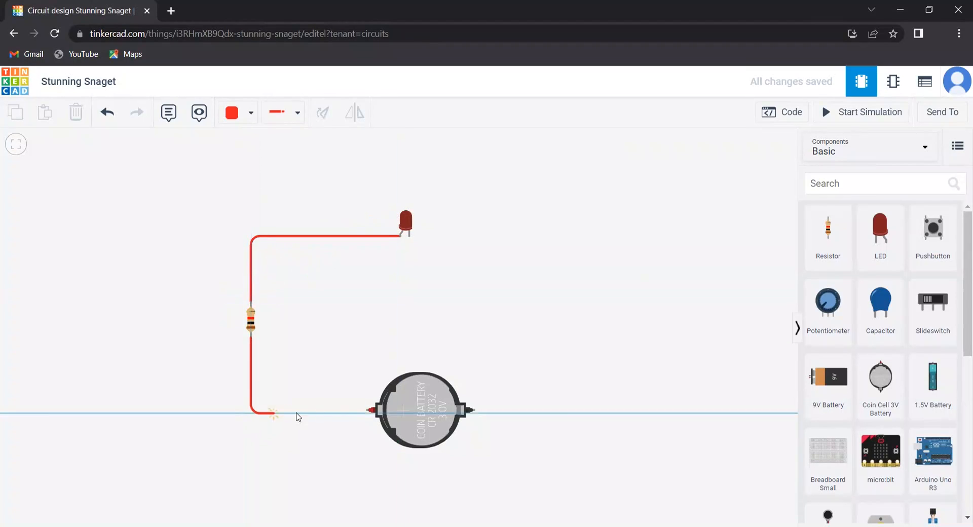
pyautogui.click(368, 409)
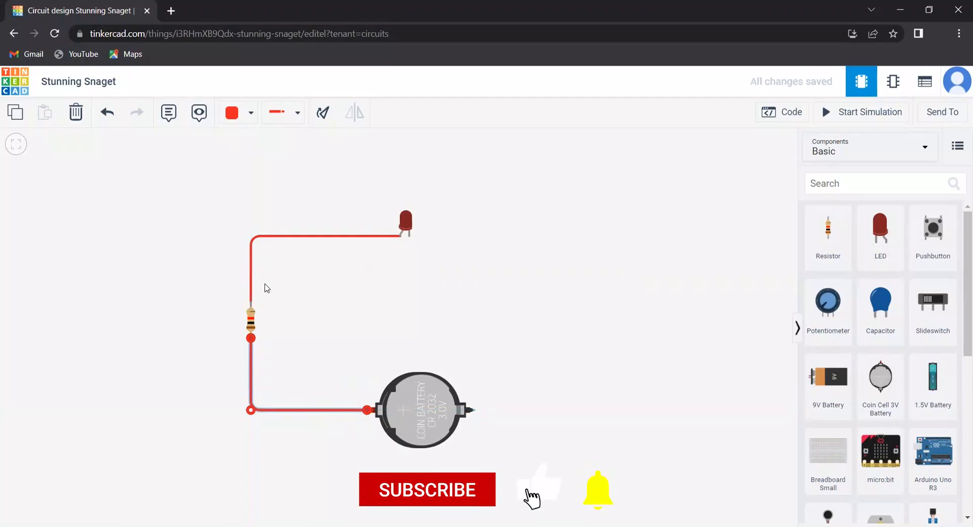
pyautogui.click(405, 278)
# Set the wire color to black and wire the LED's straight leg to the coin cell's negative terminal with right-angle corners
pyautogui.click(251, 112)
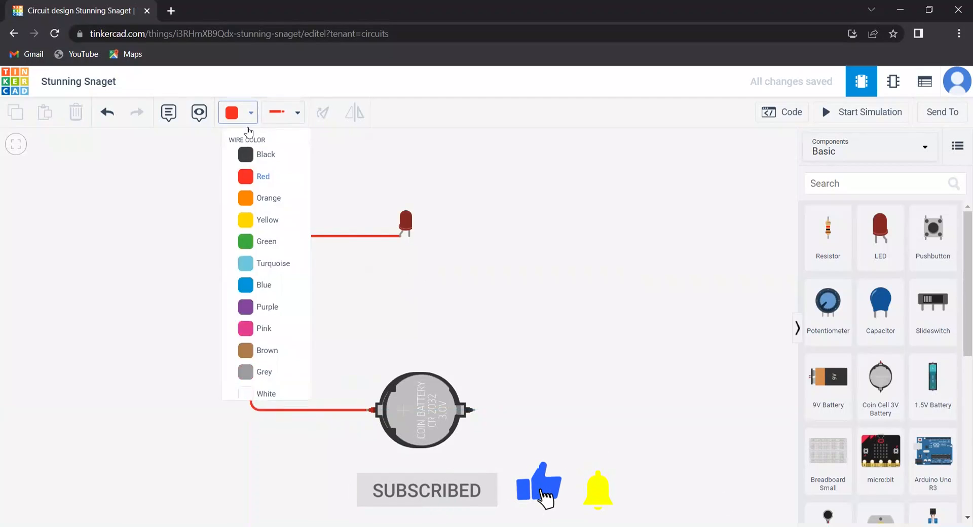
pyautogui.click(256, 152)
pyautogui.click(410, 238)
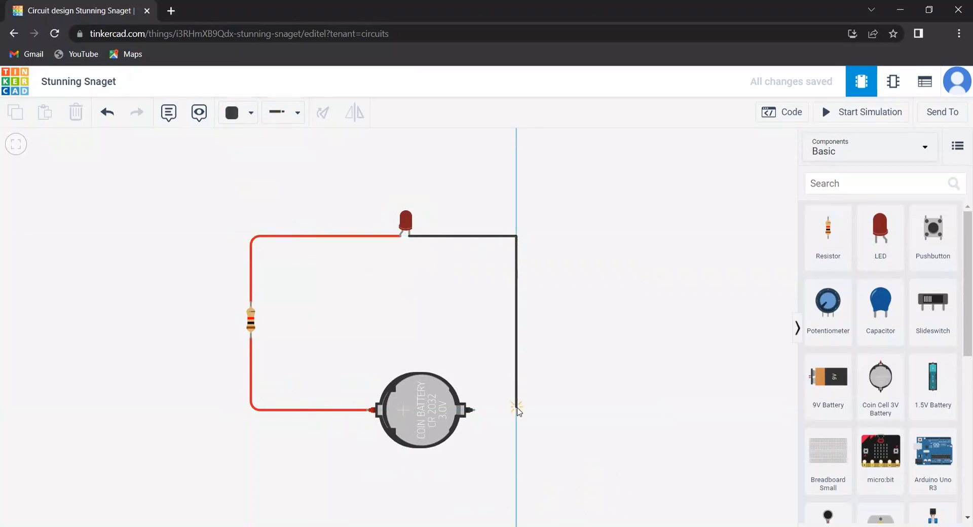
pyautogui.click(516, 412)
pyautogui.click(470, 409)
pyautogui.click(527, 411)
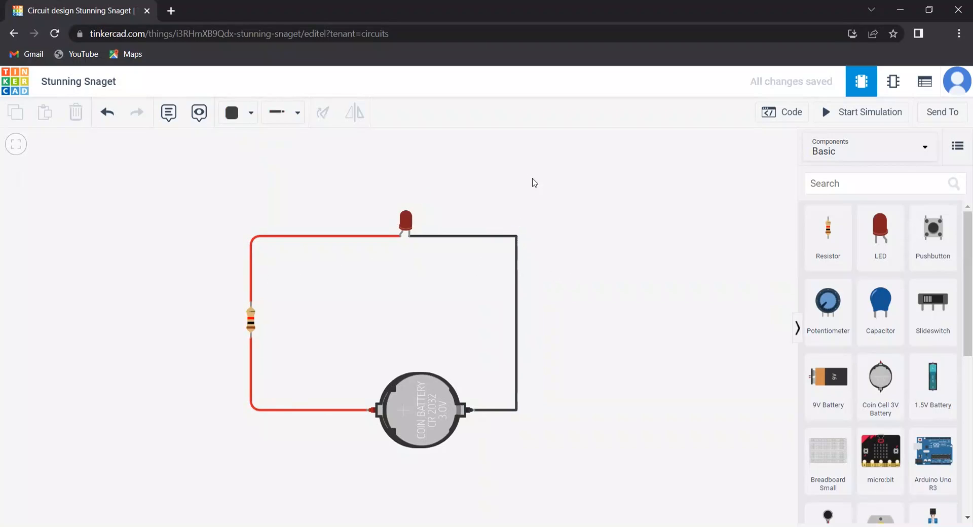
# Start the simulation of the LED circuit
pyautogui.click(853, 114)
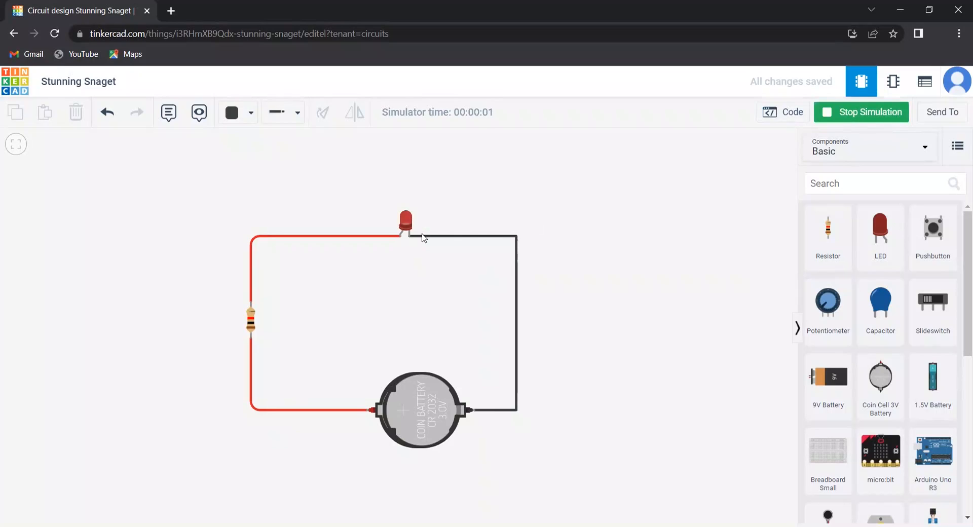